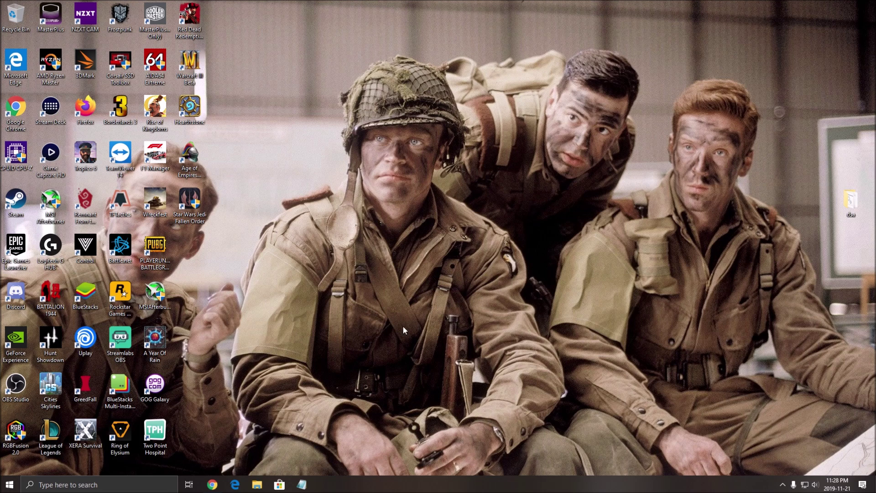
Search 'game mode' and open the Game Mode settings page
left_click(105, 484)
type("game mod")
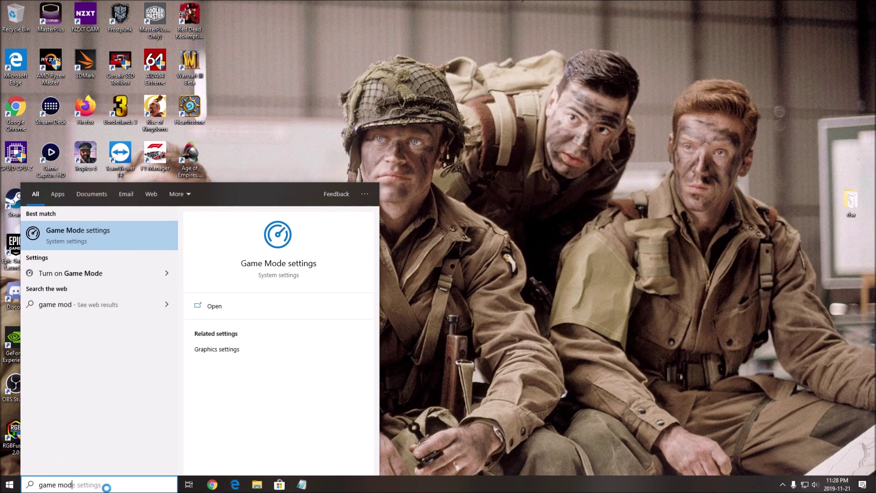
type("e")
key("Return")
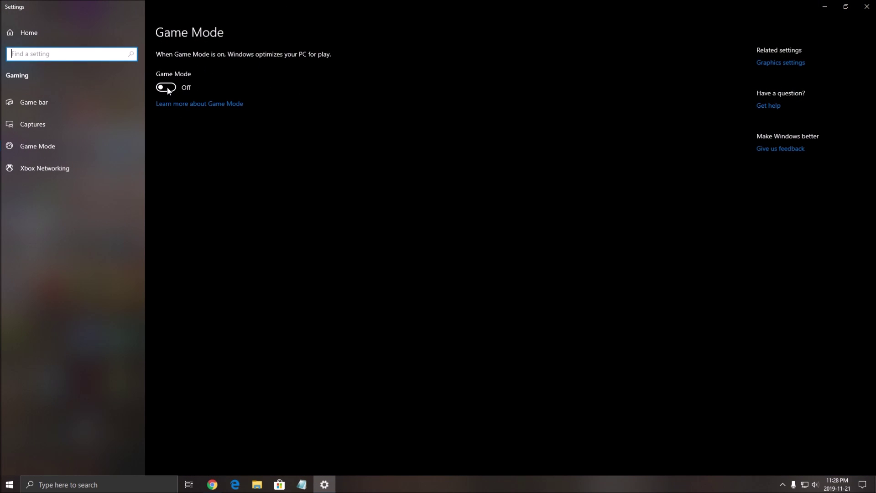
Confirm Game bar and background capture recording are Off, then close Settings
left_click(39, 102)
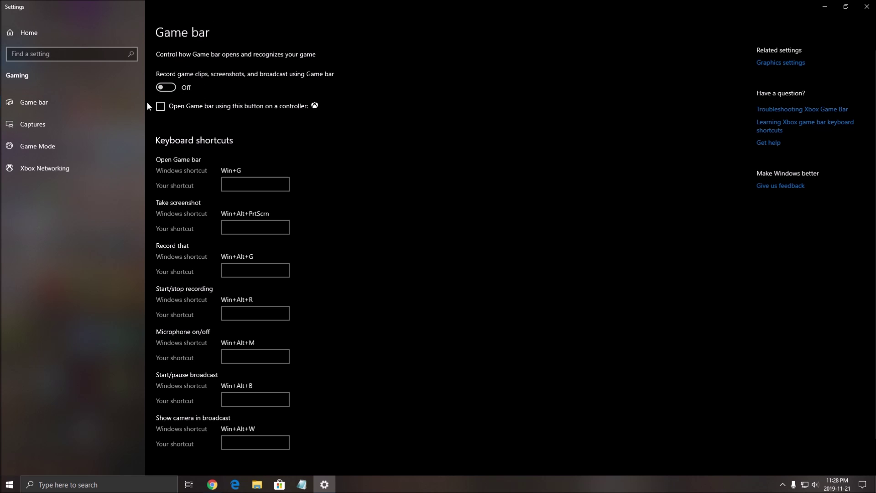
left_click(48, 126)
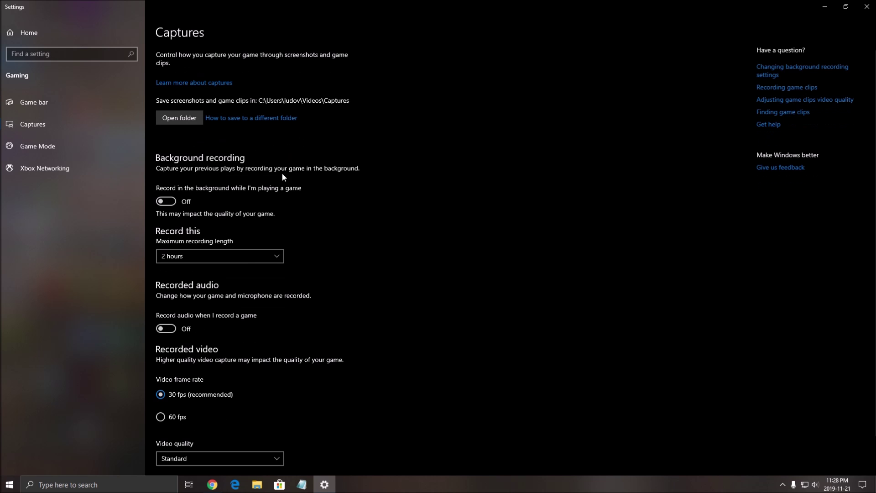
scroll(322, 208, "down", 2)
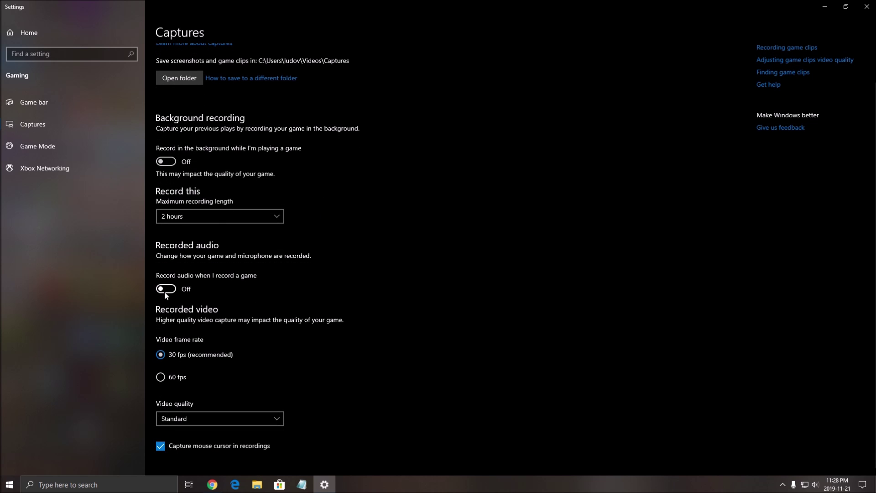
left_click(867, 6)
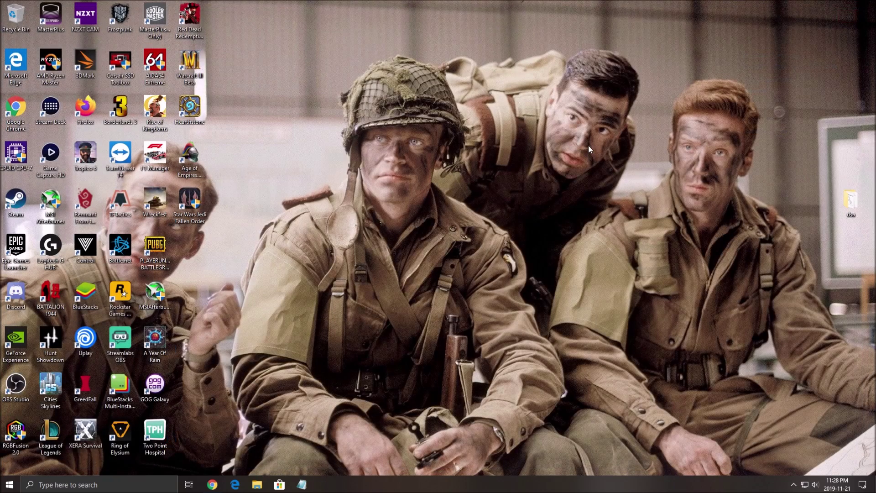
Show the Intelligent standby list cleaner v1.0.2.1 release page in Chrome and scroll through it
left_click(207, 485)
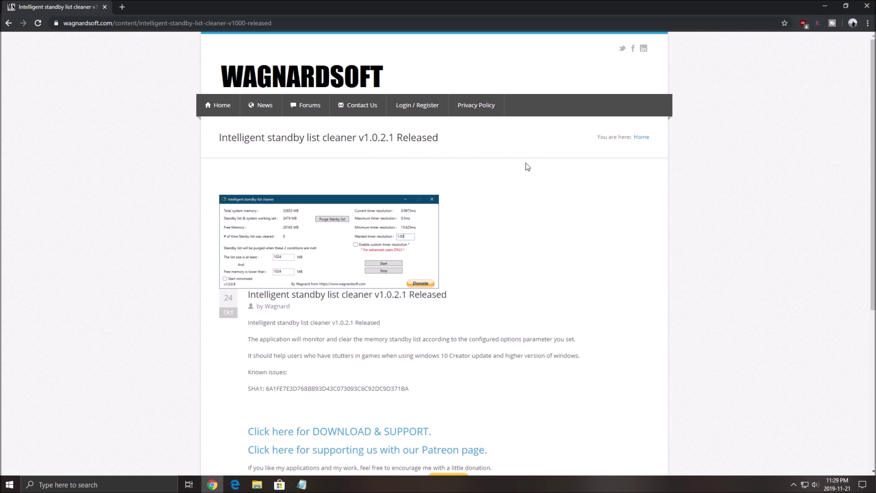
scroll(478, 183, "down", 1)
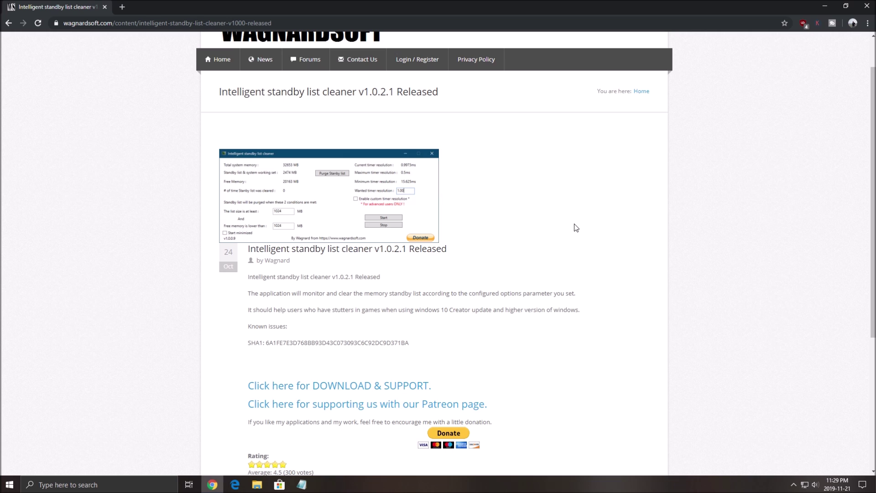
scroll(372, 119, "up", 1)
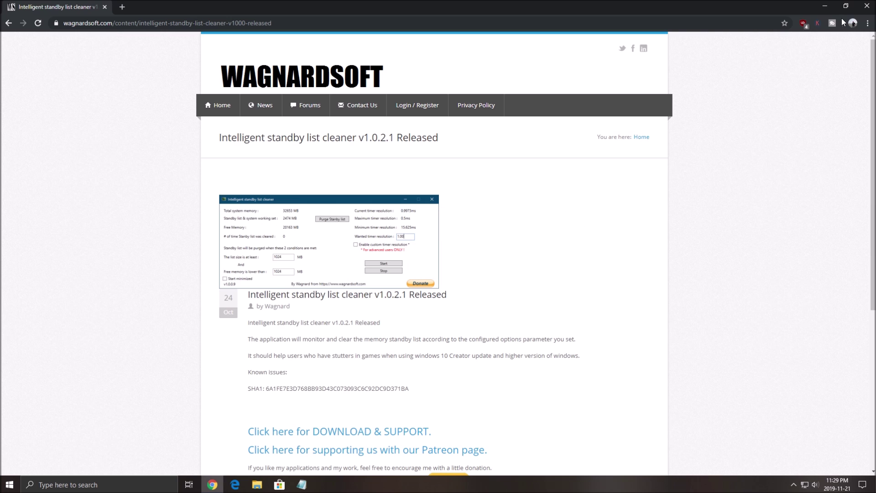
Launch GeForce Experience from the NVIDIA tray icon and confirm Game Ready driver 441.20 is installed
left_click(828, 7)
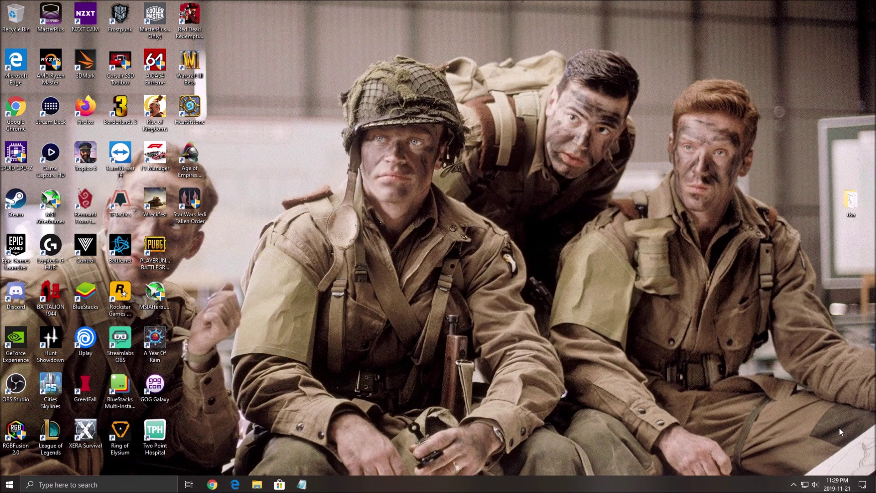
left_click(794, 485)
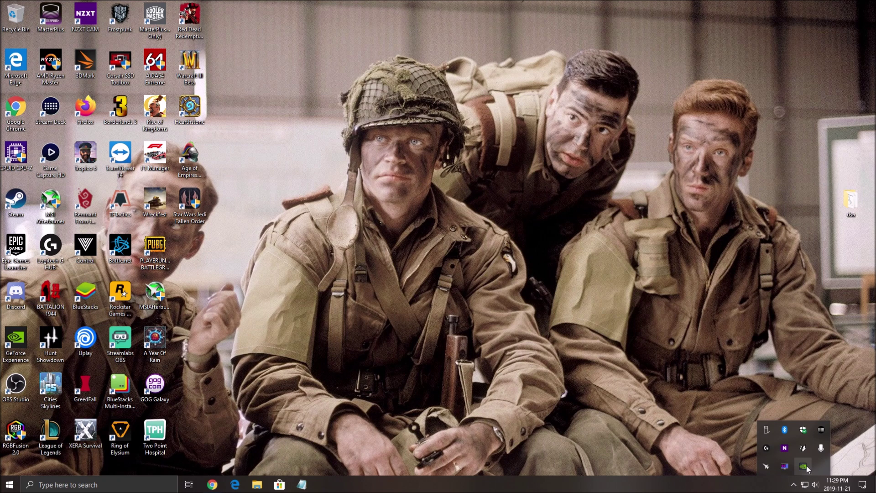
right_click(804, 467)
left_click(818, 446)
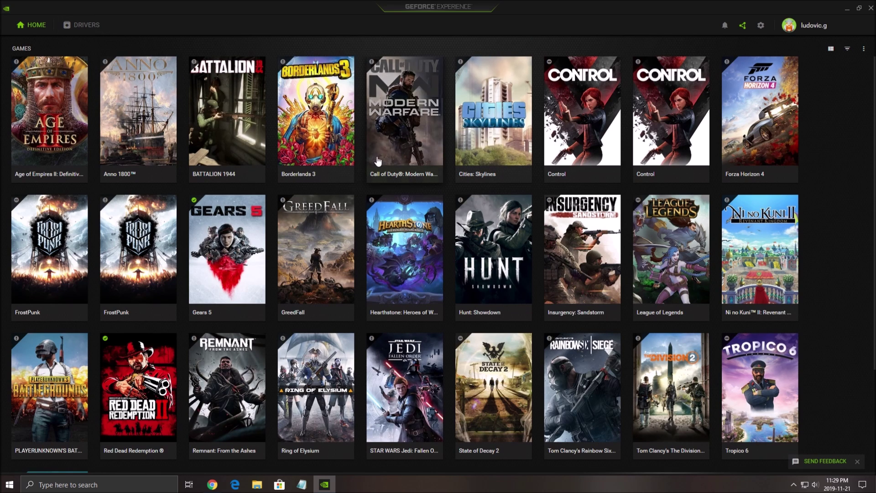
left_click(82, 24)
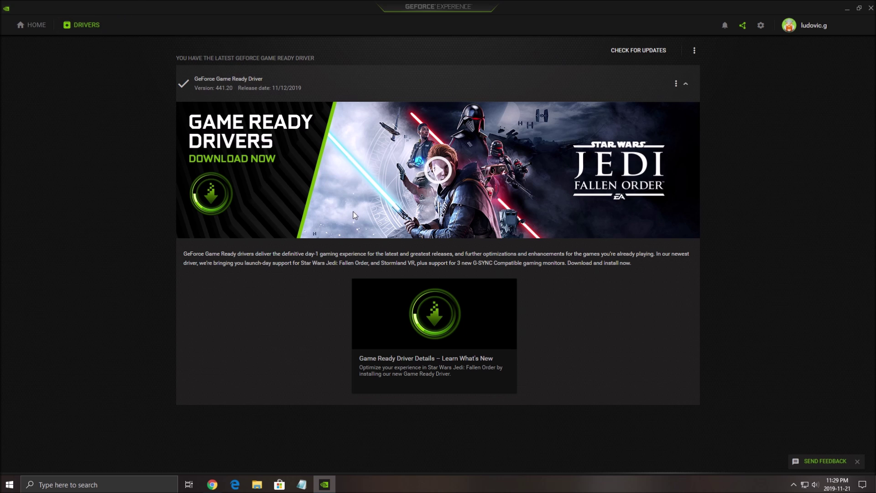
left_click(848, 9)
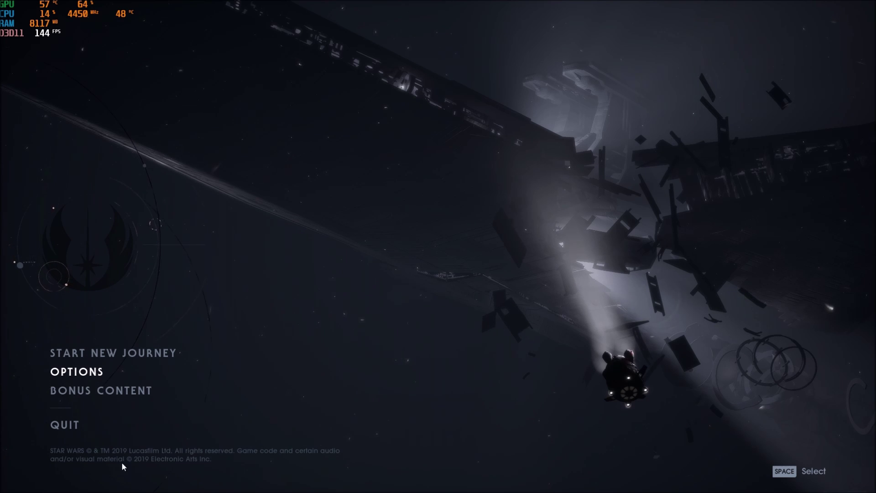
Open the game's Visuals options, where Motion Blur, Film Grain, Chromatic Aberration and Camera Shake are off
left_click(76, 372)
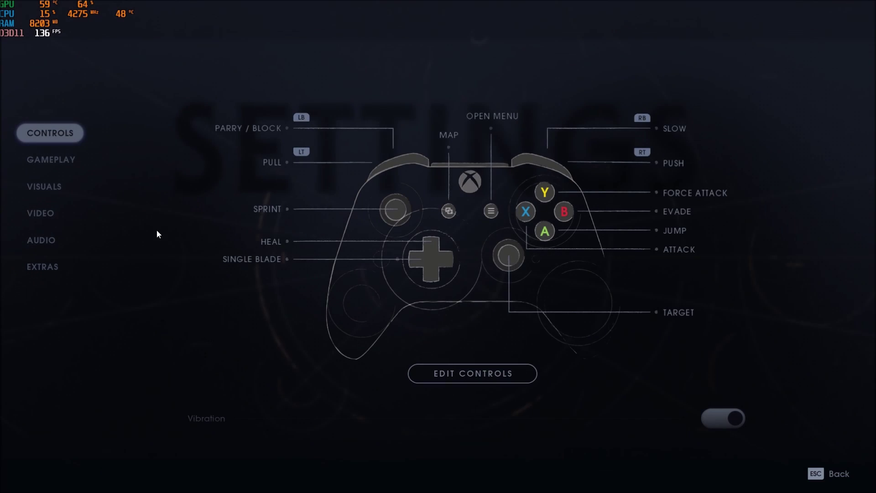
left_click(157, 188)
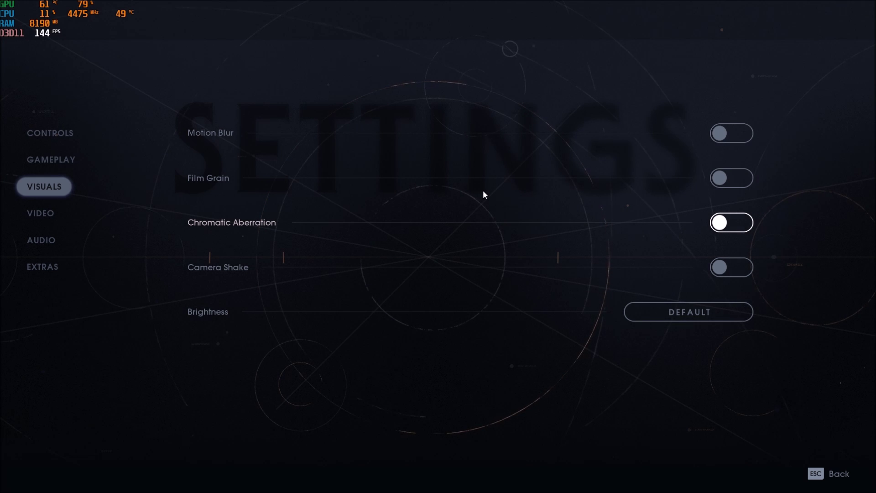
In Video settings, lower the Graphics Quality preset from High to Medium
left_click(41, 213)
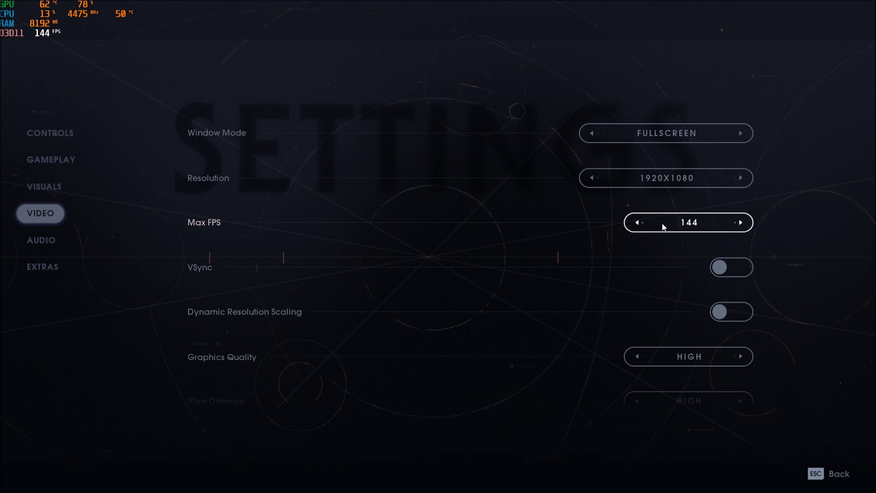
scroll(642, 268, "down", 2)
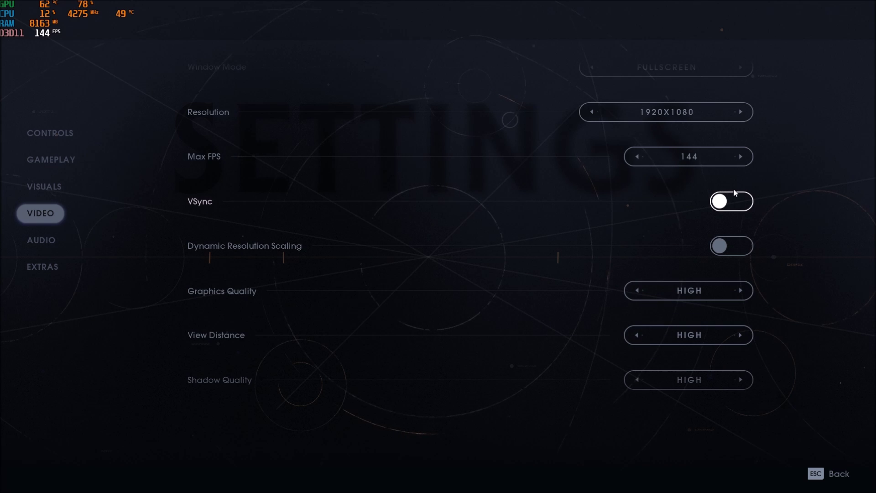
scroll(713, 189, "down", 1)
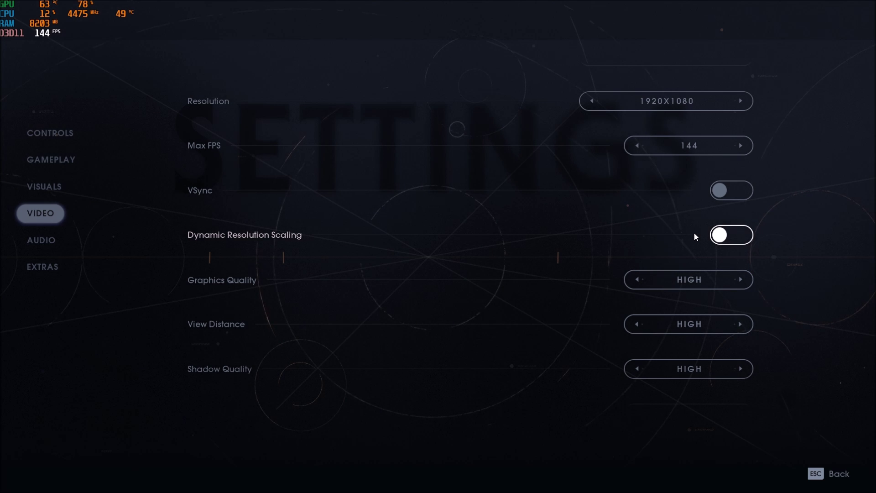
scroll(485, 328, "down", 5)
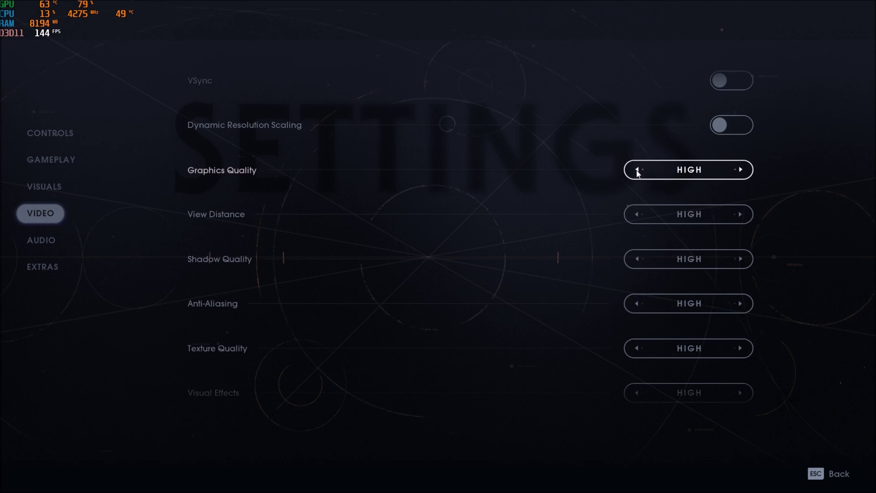
left_click(637, 170)
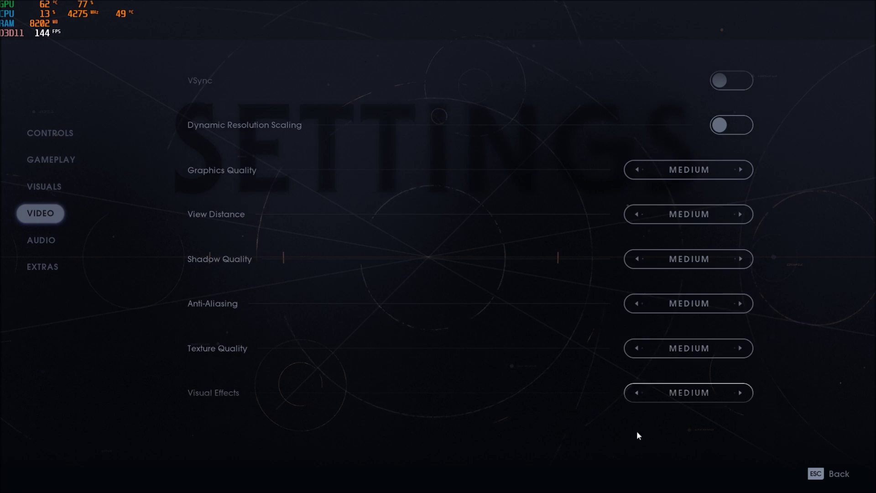
scroll(430, 317, "up", 1)
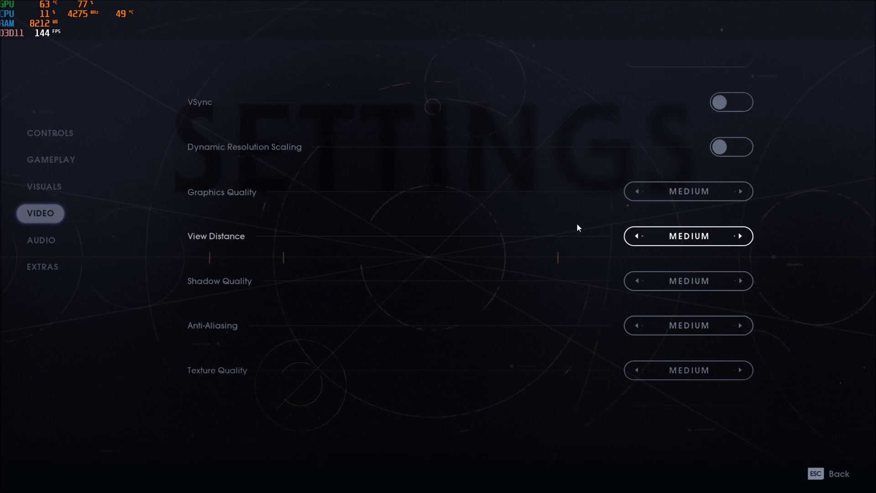
Set the Graphics Quality preset to Low, dropping all quality options to Low and Anti-Aliasing Off
left_click(740, 236)
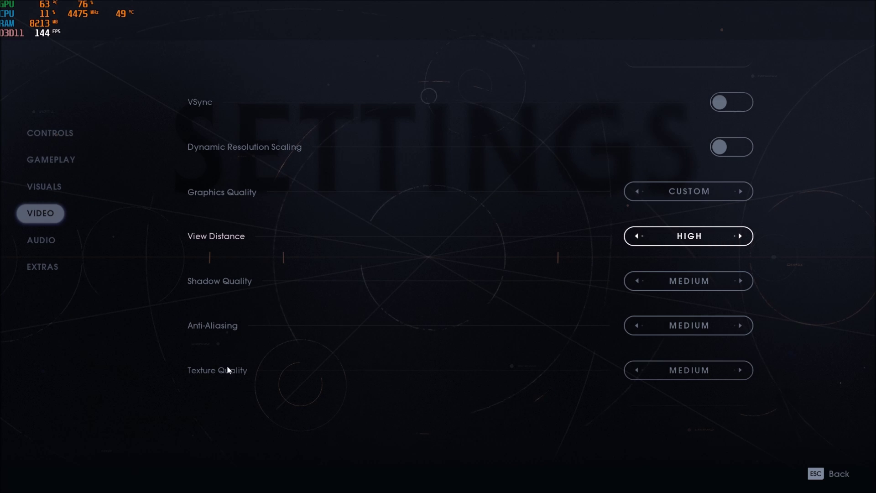
scroll(249, 333, "down", 1)
scroll(255, 310, "up", 1)
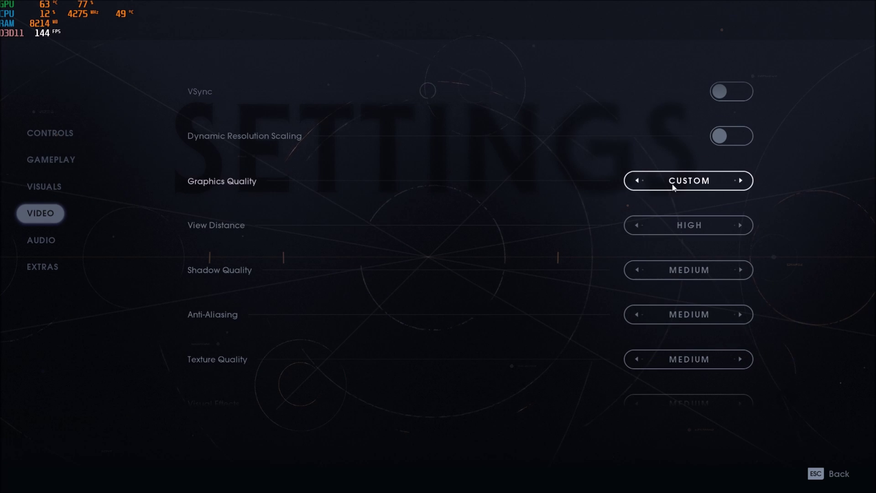
left_click(699, 184)
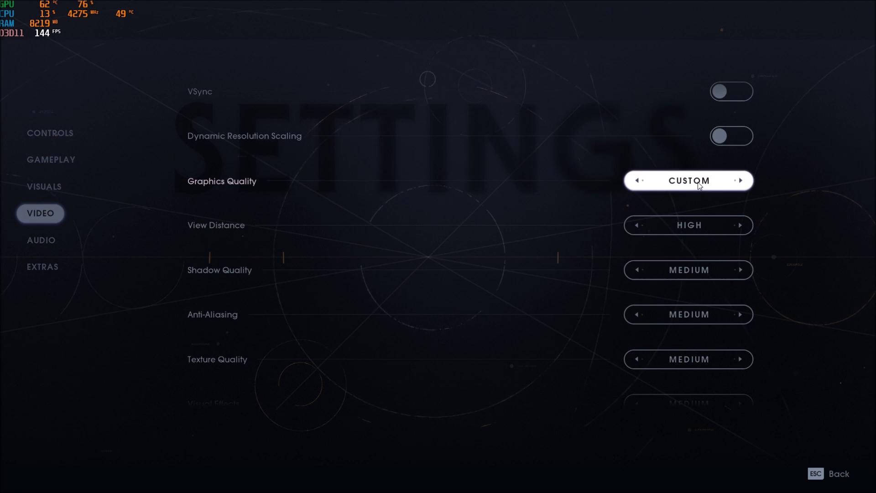
left_click(698, 182)
scroll(636, 232, "down", 1)
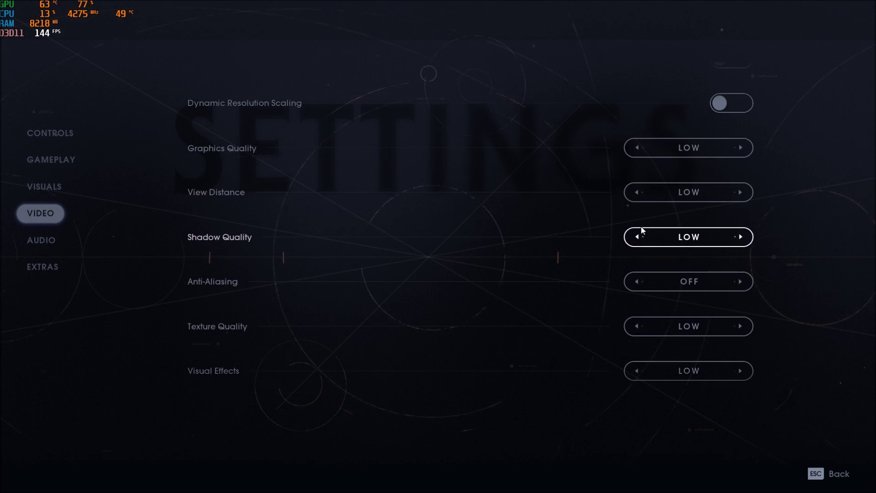
scroll(689, 274, "down", 1)
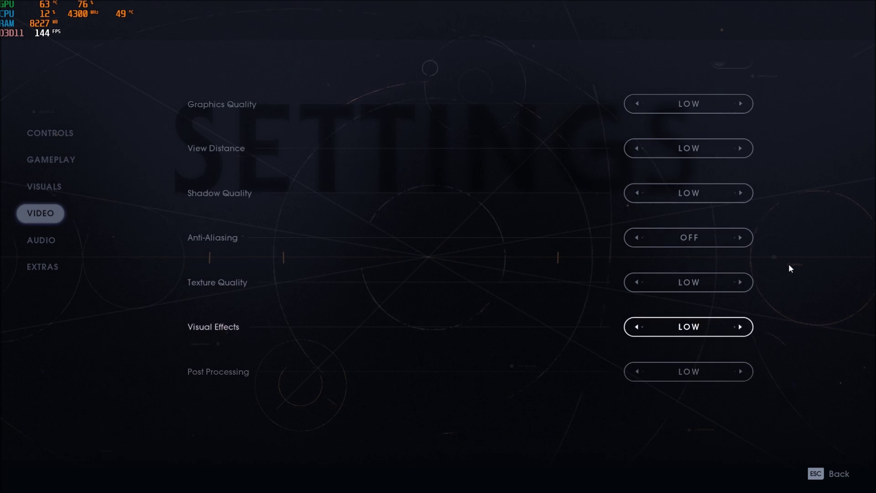
scroll(584, 203, "up", 1)
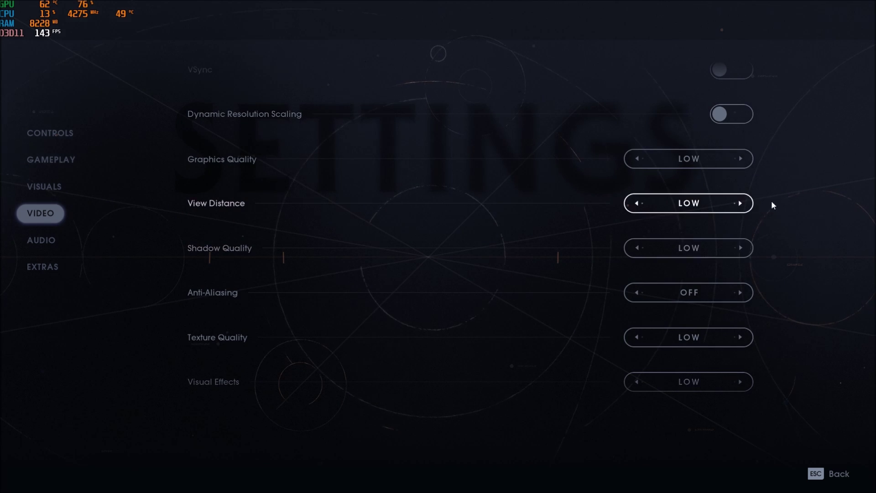
Raise View Distance from Low to Medium, leaving Graphics Quality on Custom
left_click(742, 202)
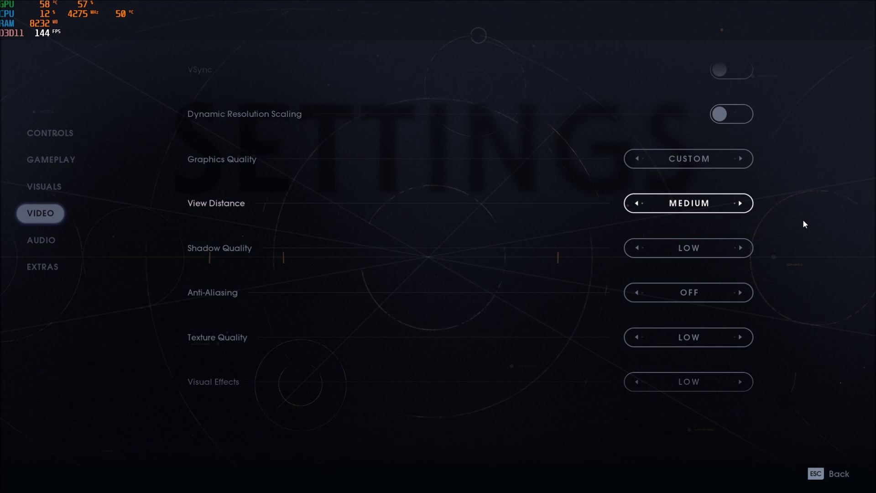
key("Up")
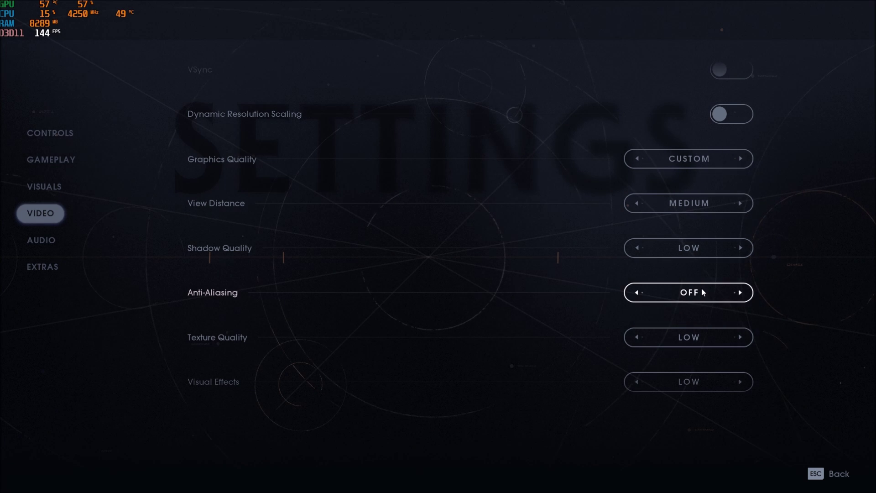
key("Up")
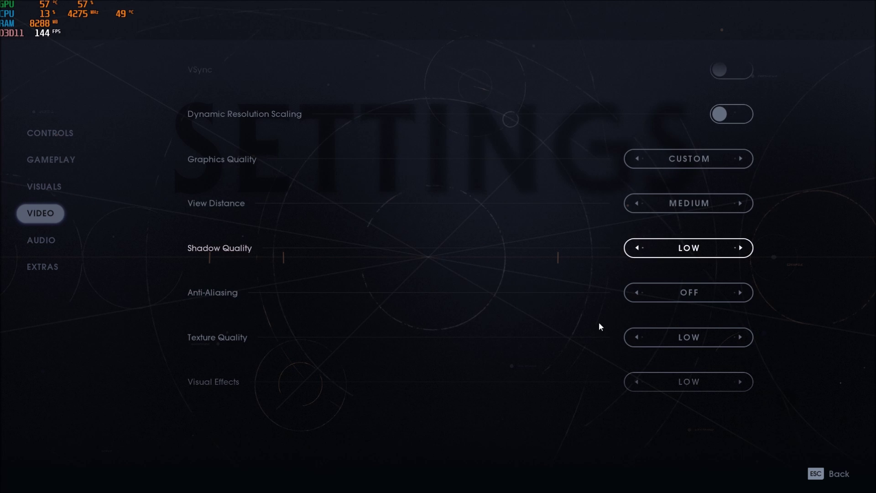
scroll(473, 352, "down", 1)
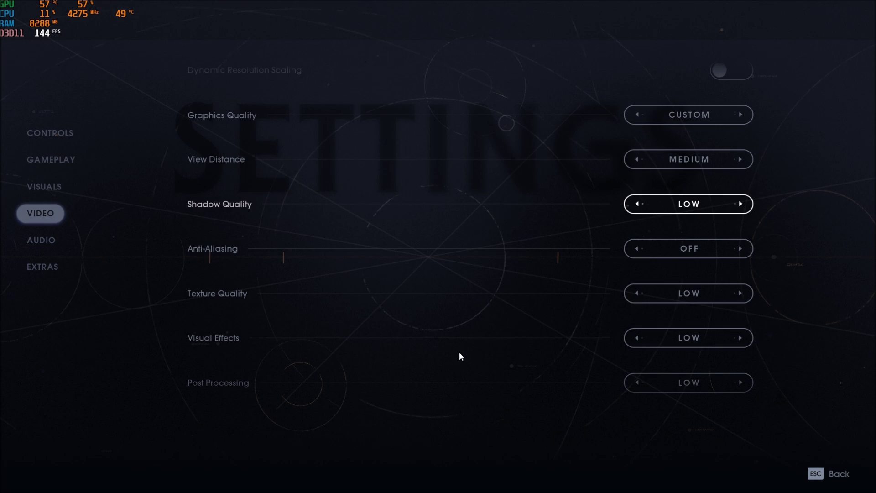
Raise Texture Quality to Epic, and Visual Effects and Post Processing to Medium
left_click(741, 293)
left_click(741, 294)
left_click(742, 294)
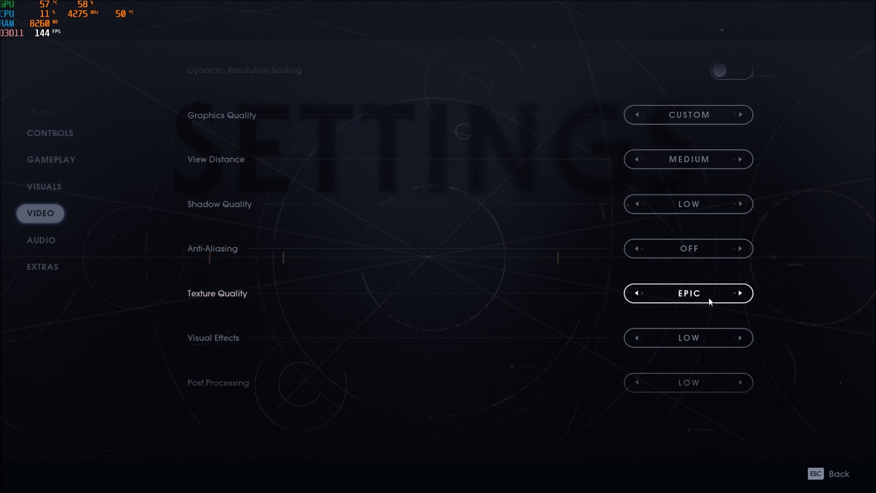
left_click(739, 340)
left_click(740, 383)
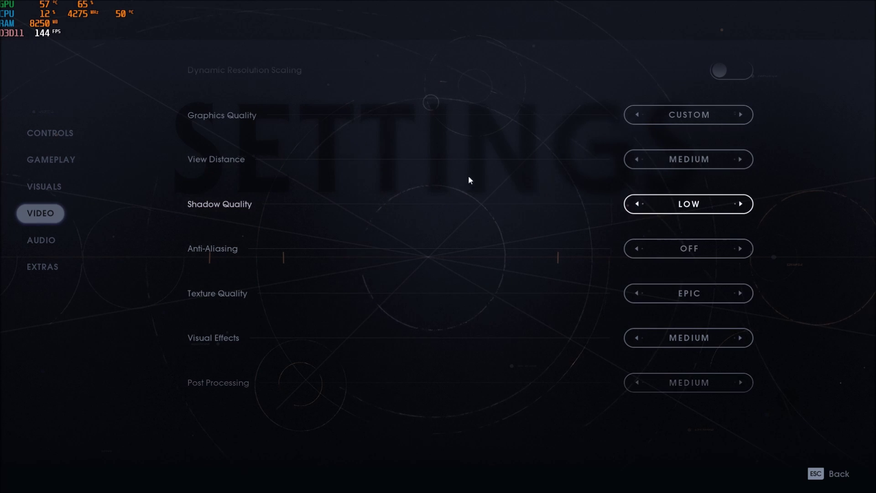
Check Share Usage Data is off under Extras, then switch to the WindowsNoEditor config folder
left_click(32, 272)
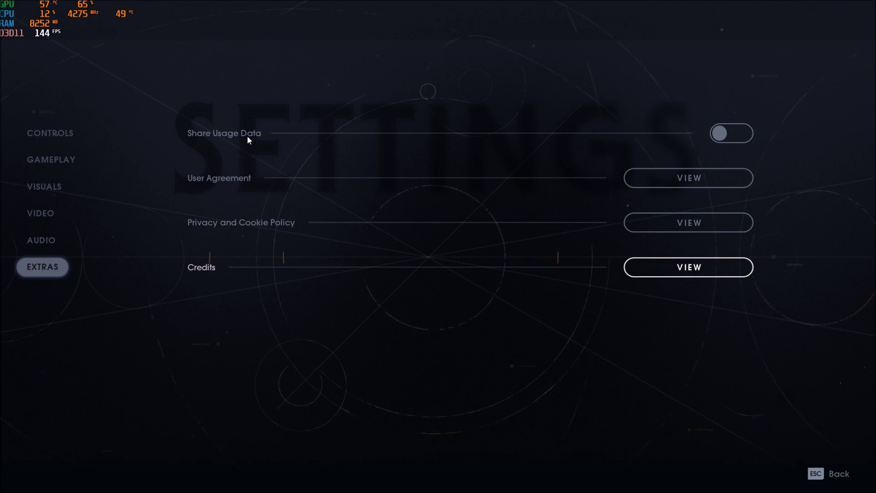
mouse_move(761, 130)
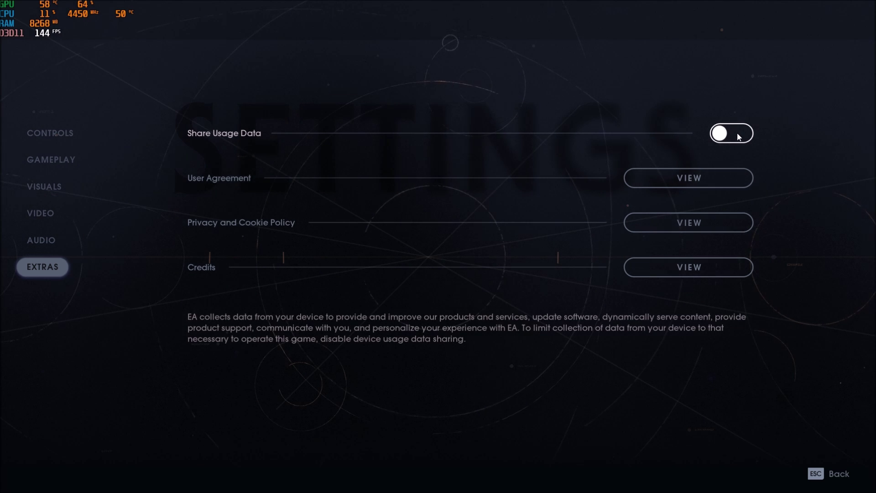
key("alt+Tab")
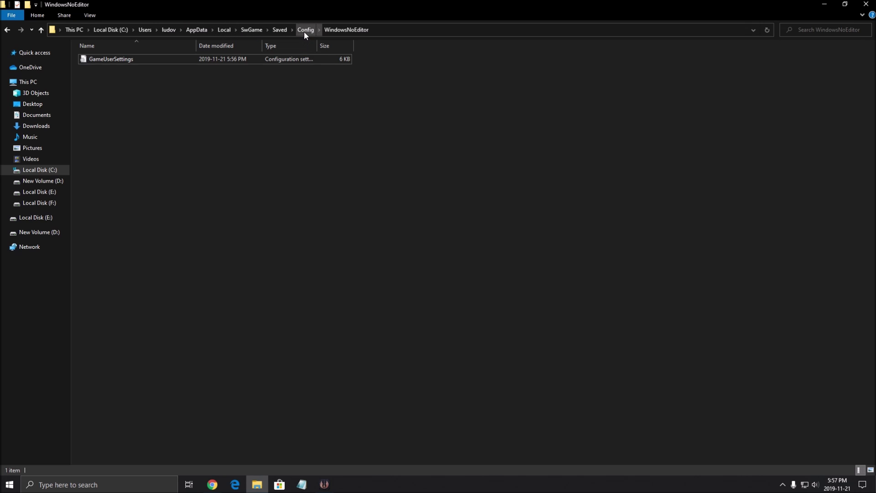
Open GameUserSettings in a maximized Notepad window
double_click(114, 61)
key("super+Up")
scroll(159, 233, "down", 14)
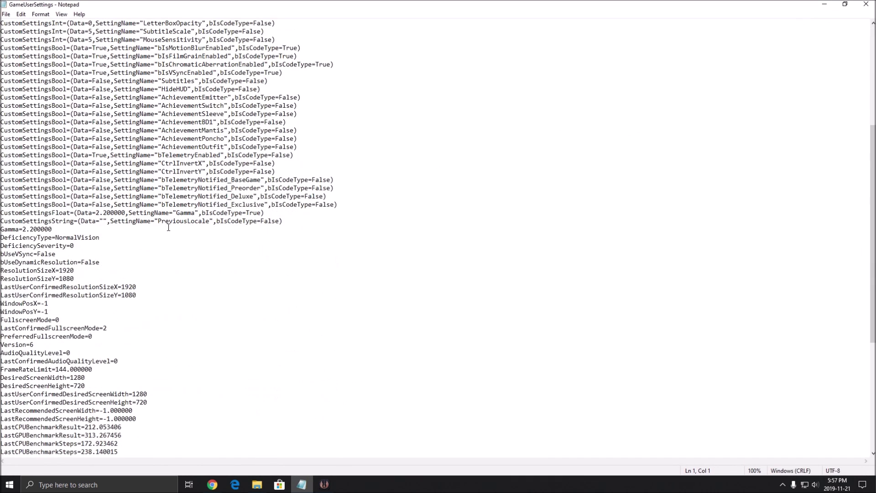
left_click_drag(15, 102, 129, 371)
left_click(225, 330)
Review the [ScalabilityGroups] values, such as sg.TextureQuality=2 and sg.FoliageQuality=1
scroll(268, 287, "down", 3)
left_click(166, 393)
left_click_drag(15, 402, 71, 402)
left_click(60, 410)
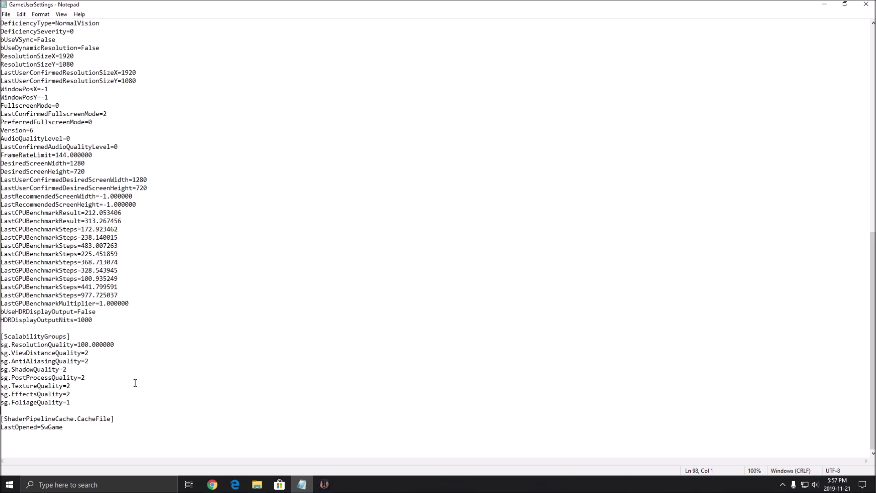
left_click(85, 404)
left_click(6, 14)
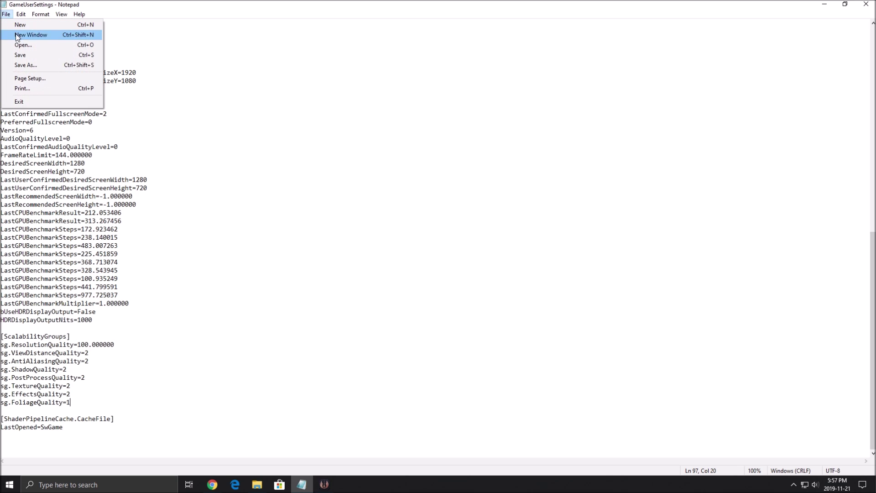
left_click(20, 55)
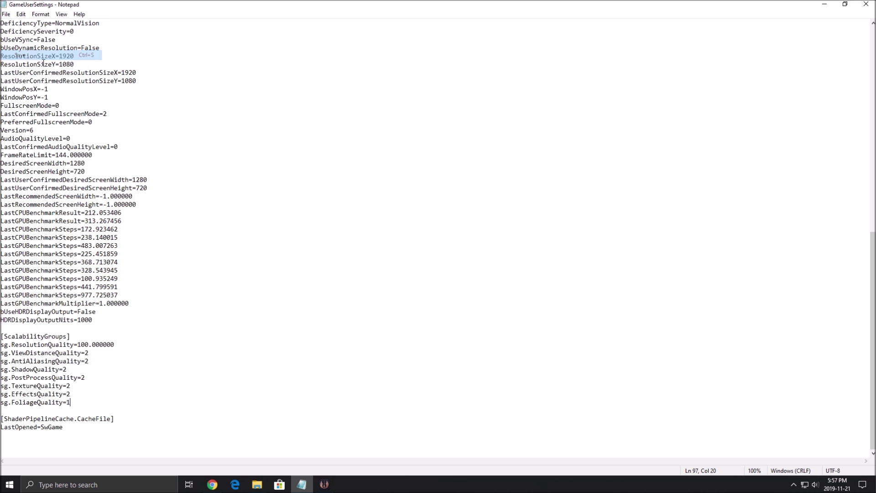
Close Notepad and set the GameUserSettings file's Read-only attribute in its Properties
left_click(866, 6)
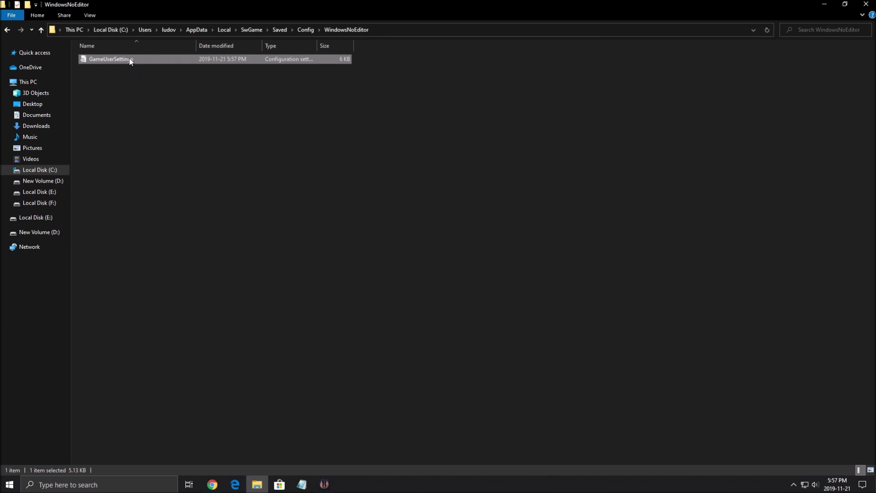
right_click(123, 65)
left_click(166, 237)
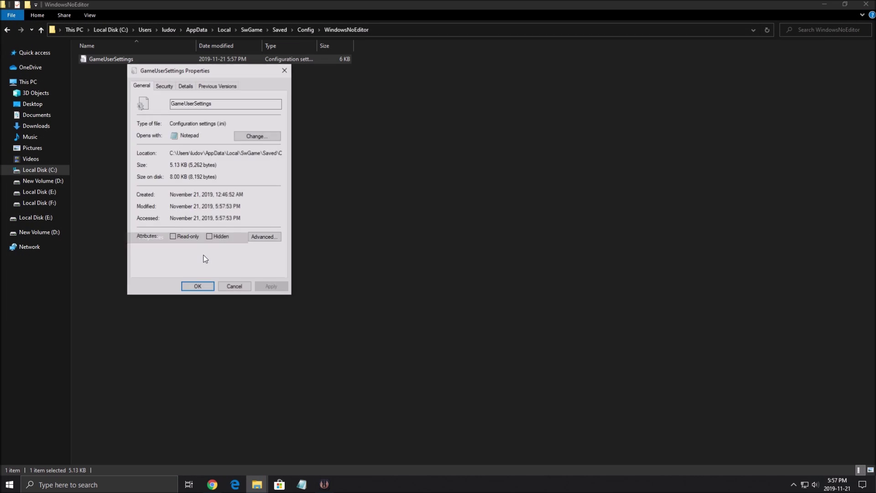
left_click(179, 238)
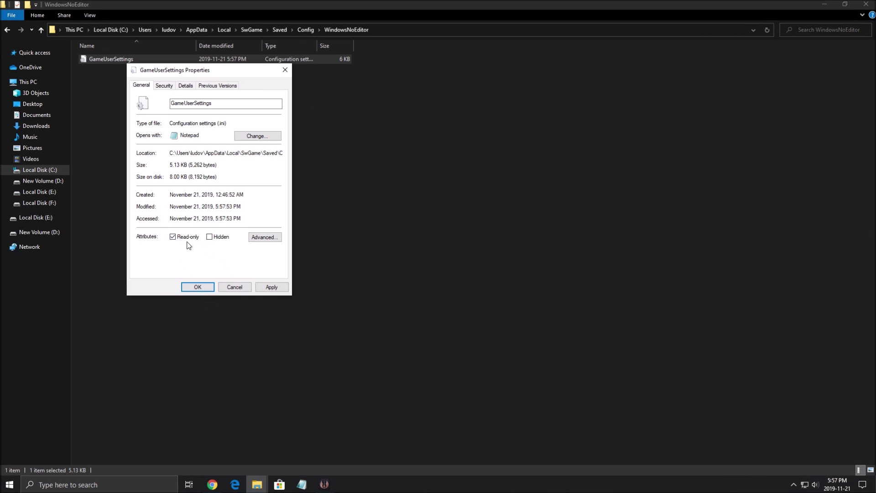
left_click(198, 287)
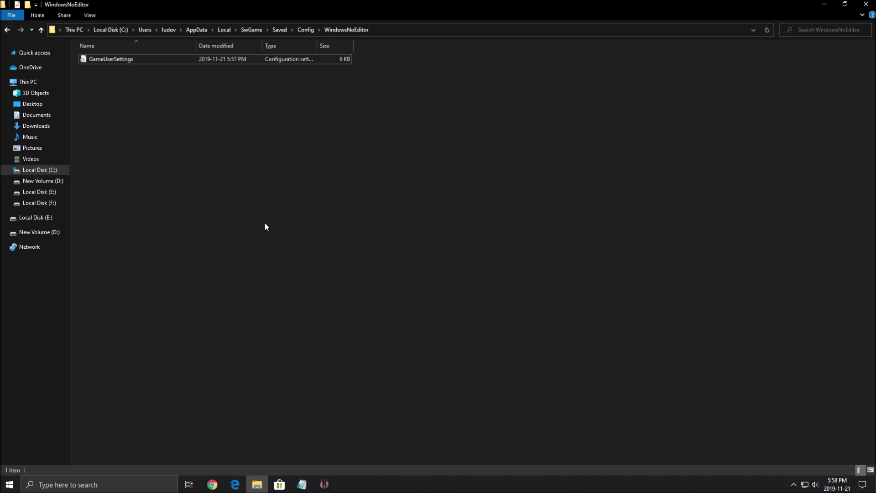